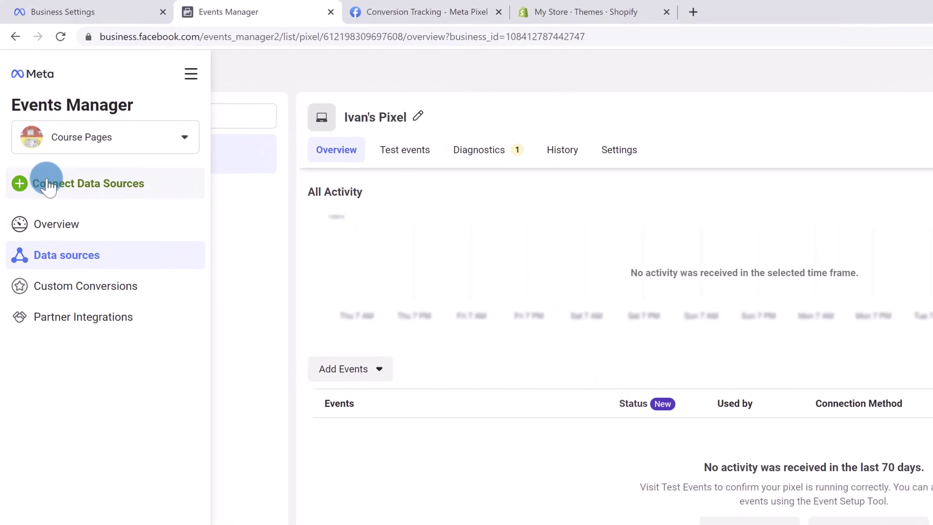
pyautogui.click(75, 187)
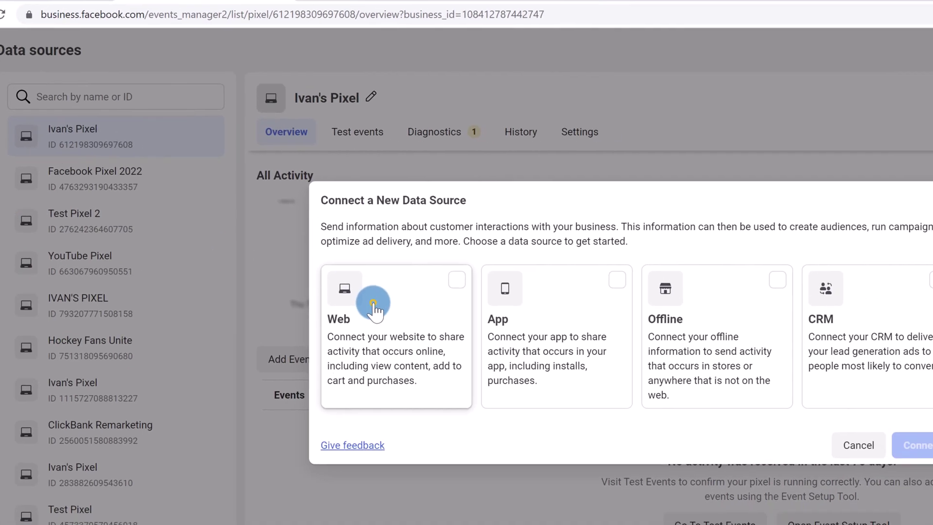
pyautogui.click(210, 240)
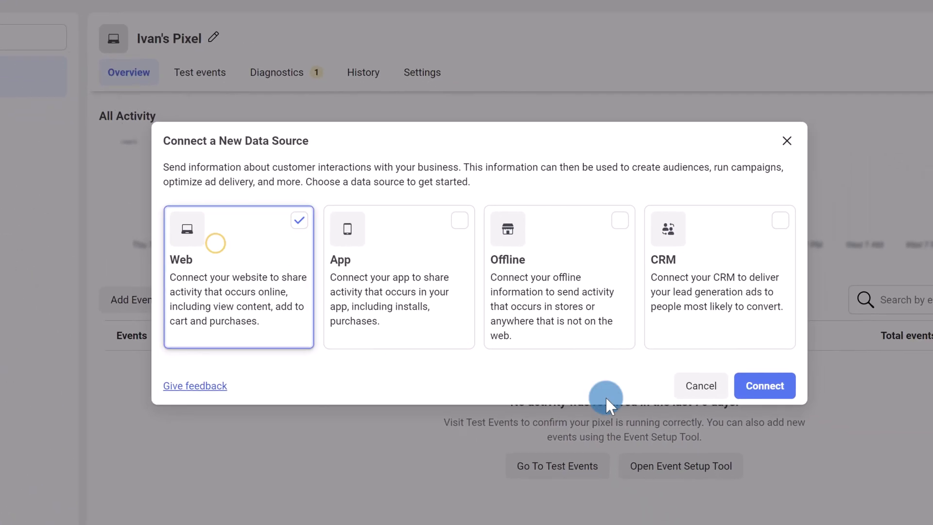
pyautogui.click(772, 139)
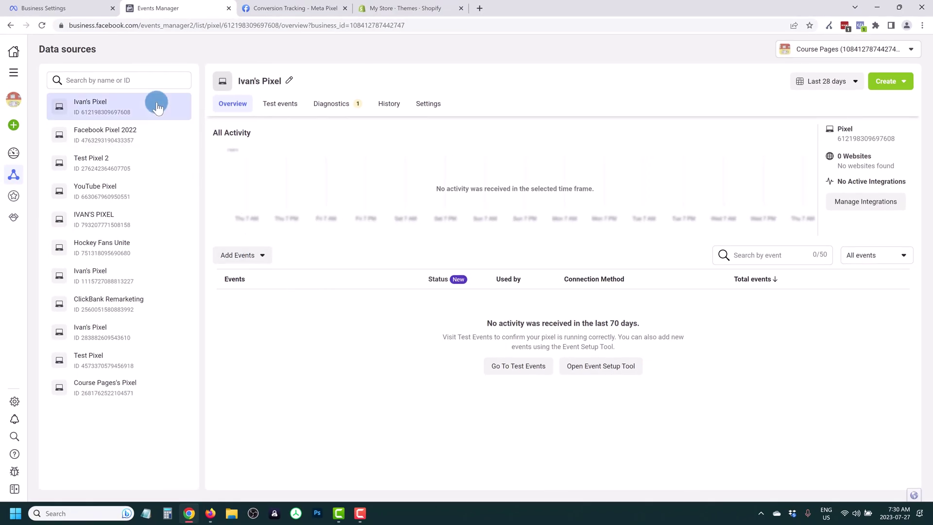
pyautogui.click(125, 104)
pyautogui.click(257, 257)
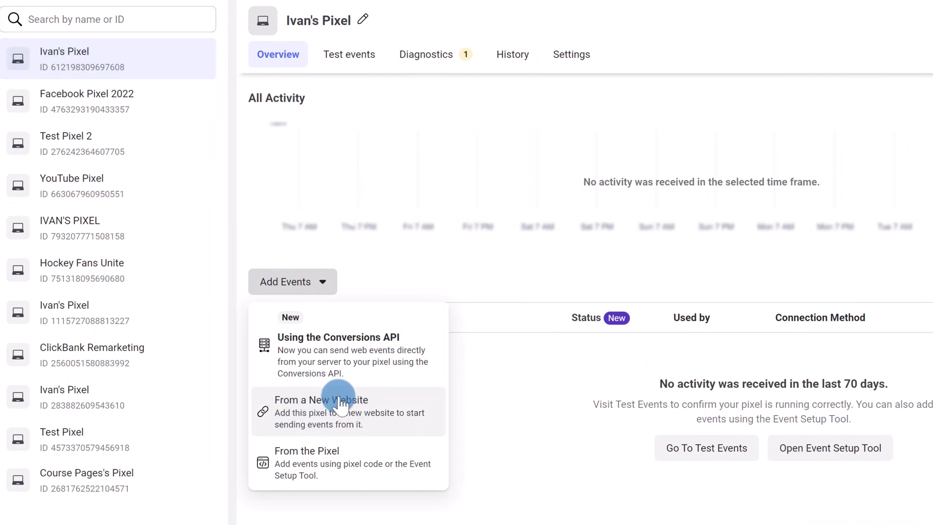
pyautogui.click(357, 416)
pyautogui.click(325, 243)
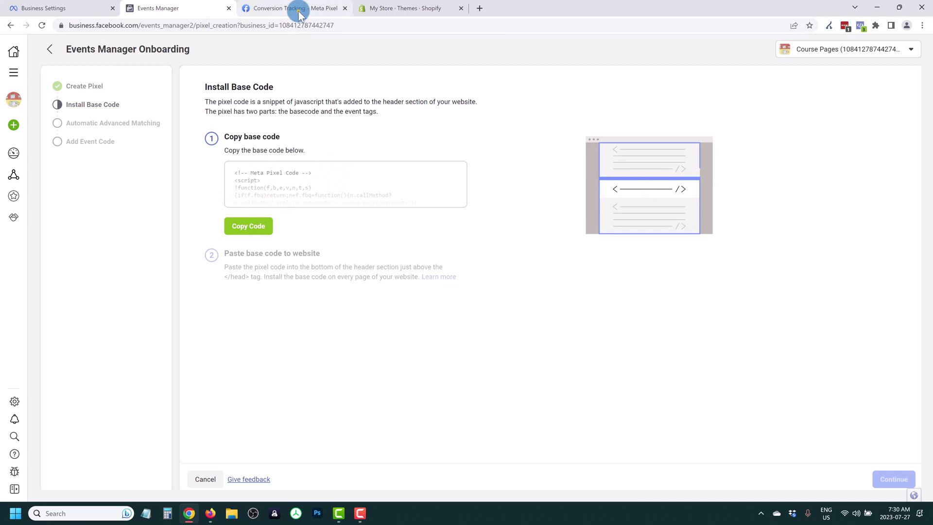
# Look over the Conversion Tracking docs page's heading and address.
pyautogui.click(299, 10)
pyautogui.moveTo(271, 120); pyautogui.dragTo(452, 124)
pyautogui.click(388, 139)
pyautogui.click(274, 29)
pyautogui.click(397, 212)
pyautogui.scroll(-3, 388, 274)
pyautogui.scroll(2, 359, 288)
pyautogui.scroll(3, 312, 218)
# Back in Events Manager, reopen Add Events from the Pixel and view its linked docs.
pyautogui.hotkey('ctrl', 'shift', 'Tab')
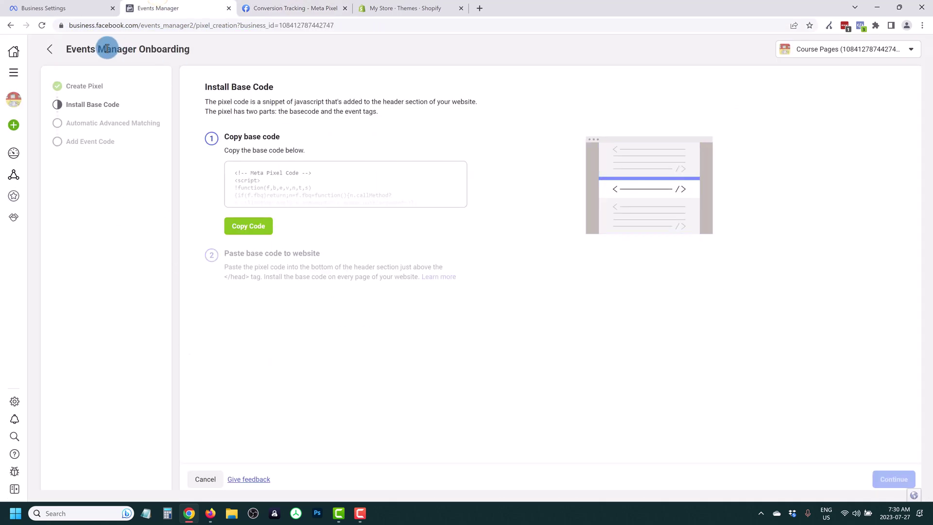
pyautogui.click(50, 50)
pyautogui.click(242, 258)
pyautogui.click(146, 438)
pyautogui.click(354, 341)
# Close the pixel connection dialog and return to the manual installation option.
pyautogui.click(211, 8)
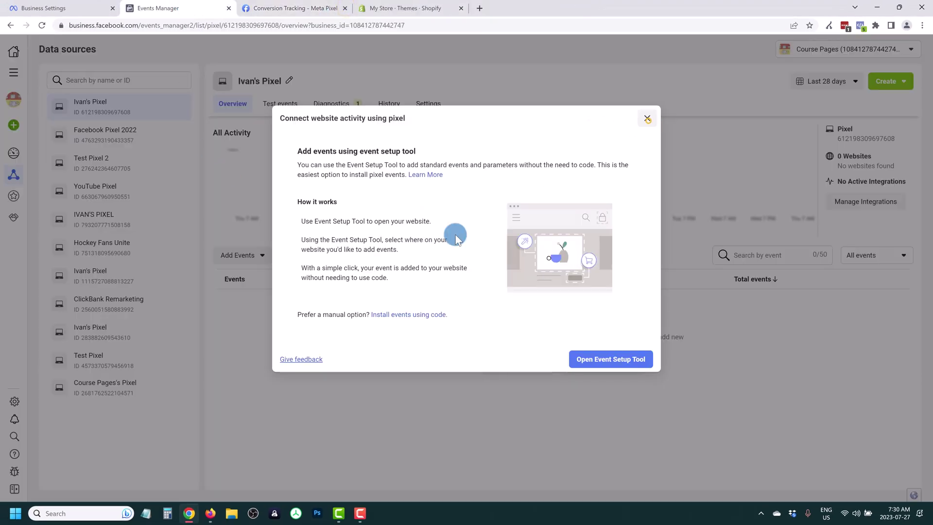
pyautogui.click(647, 119)
pyautogui.click(248, 255)
pyautogui.click(254, 335)
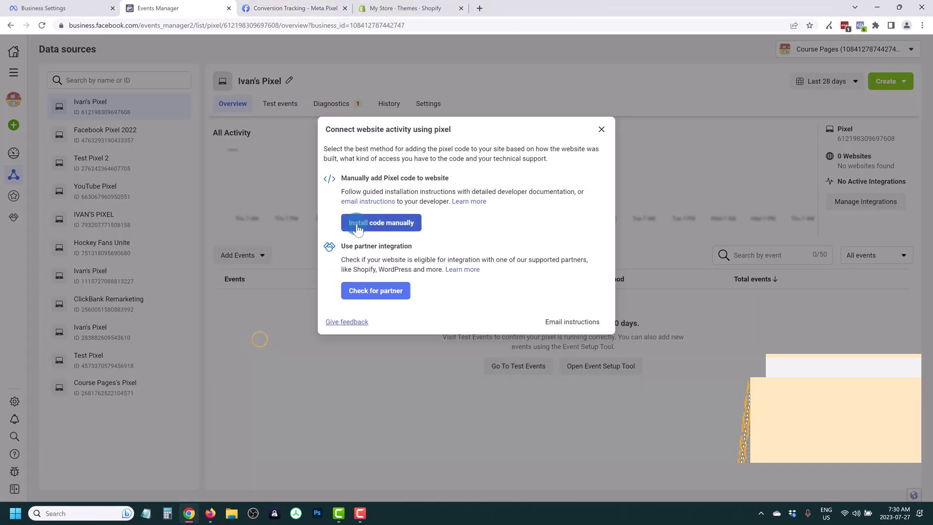
pyautogui.click(363, 225)
# Open the Dawn theme's theme.liquid and add a blank line after the <head> tag.
pyautogui.click(408, 8)
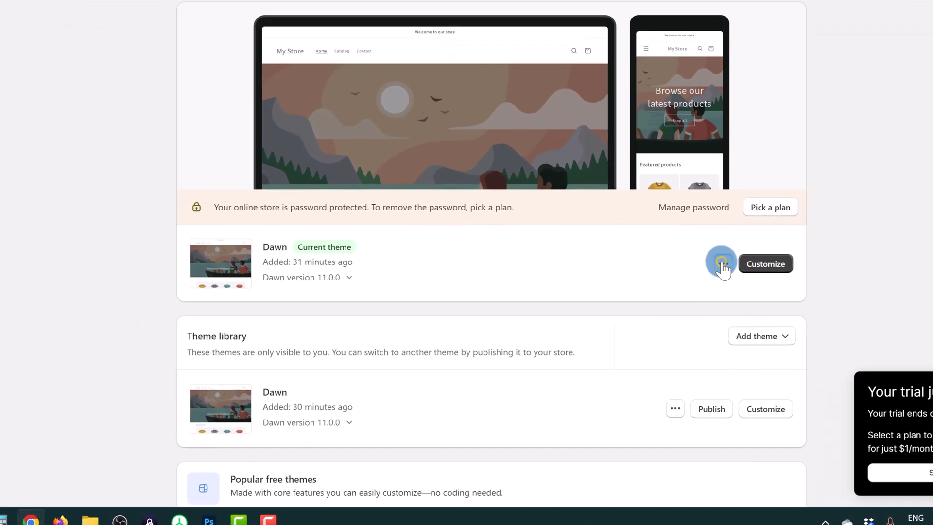
pyautogui.click(688, 326)
pyautogui.click(643, 381)
pyautogui.click(116, 175)
pyautogui.click(318, 176)
pyautogui.press('Return')
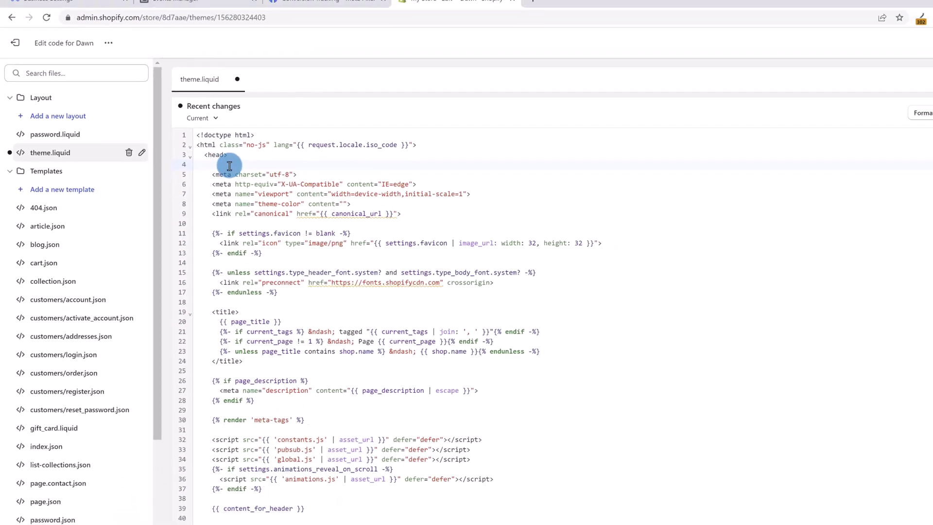
pyautogui.click(264, 9)
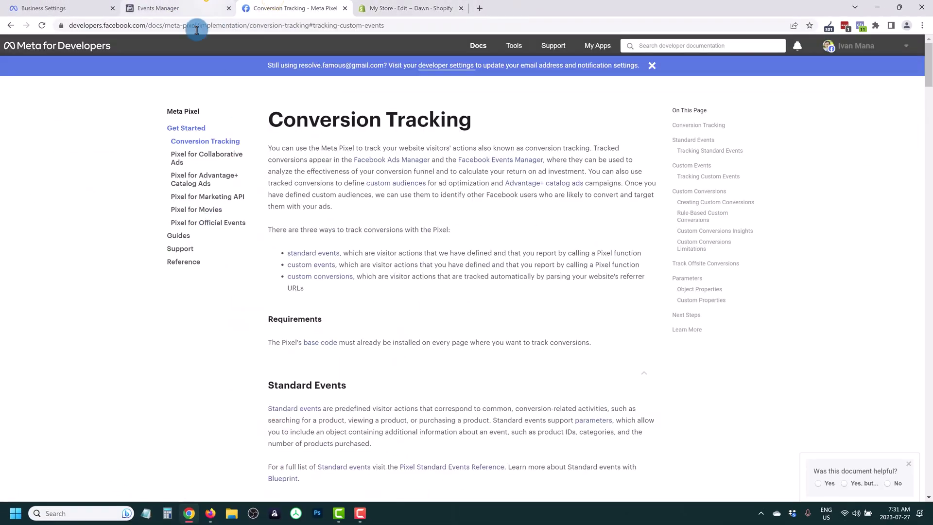
pyautogui.click(179, 9)
pyautogui.click(252, 228)
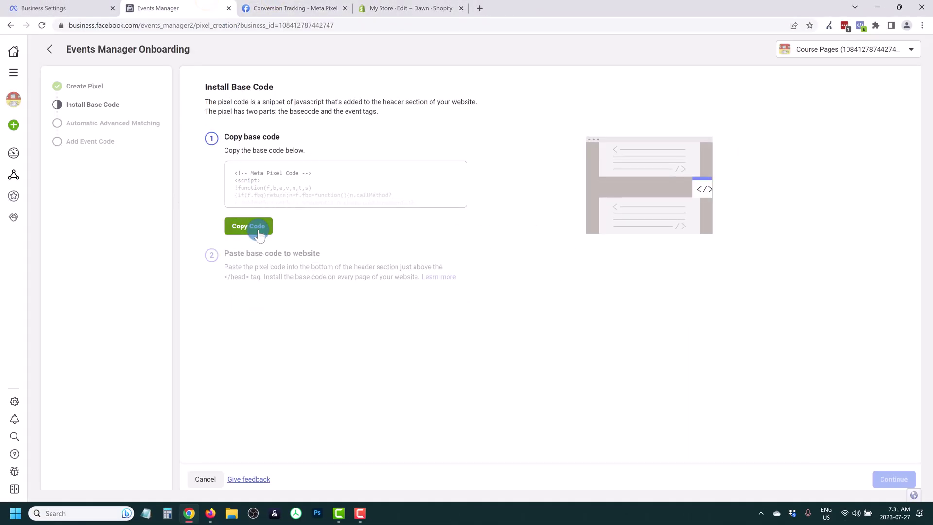
# Paste the pixel base code into Notepad and move its window to the right.
pyautogui.click(149, 515)
pyautogui.hotkey('ctrl', 'v')
pyautogui.moveTo(246, 142)
pyautogui.mouseDown()
pyautogui.moveTo(231, 121)
pyautogui.moveTo(438, 122)
pyautogui.mouseUp()
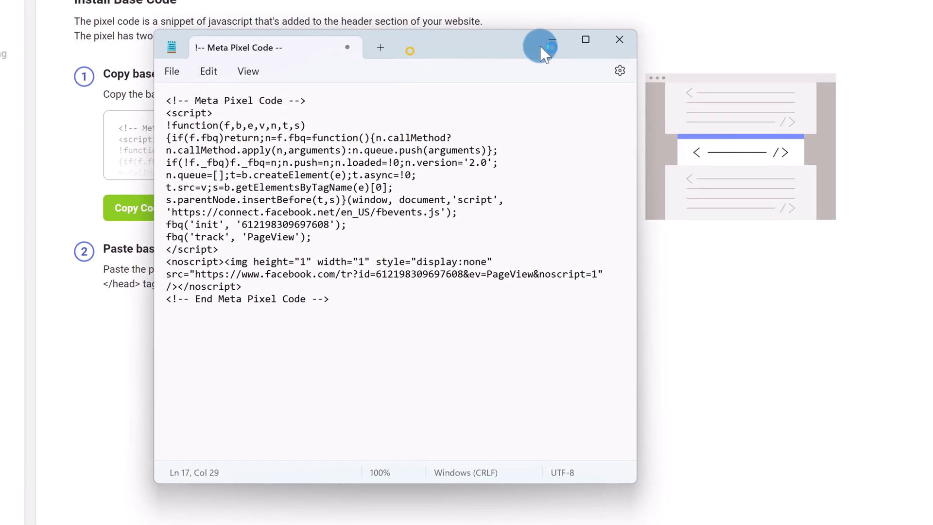
pyautogui.moveTo(540, 46); pyautogui.dragTo(776, 41)
# Check the pixel IDs in the image and init lines, then select all the code.
pyautogui.doubleClick(531, 222)
pyautogui.click(666, 284)
pyautogui.doubleClick(668, 278)
pyautogui.doubleClick(525, 223)
pyautogui.moveTo(407, 98)
pyautogui.mouseDown()
pyautogui.moveTo(551, 277)
pyautogui.moveTo(587, 305)
pyautogui.mouseUp()
pyautogui.click(540, 210)
pyautogui.moveTo(413, 98)
pyautogui.mouseDown()
pyautogui.moveTo(571, 276)
pyautogui.moveTo(385, 91)
pyautogui.mouseUp()
pyautogui.hotkey('ctrl', 'c')
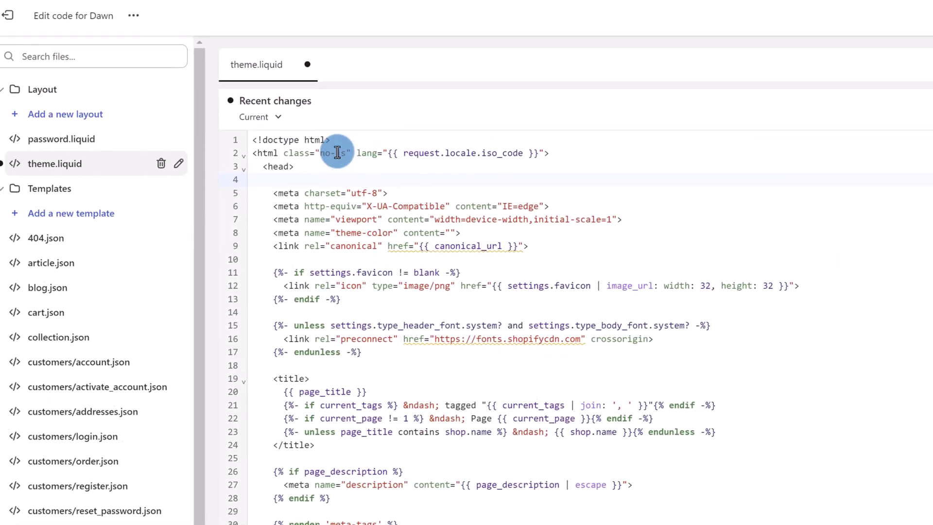
# Paste the pixel code on the blank head line and save theme.liquid.
pyautogui.click(298, 182)
pyautogui.hotkey('ctrl', 'v')
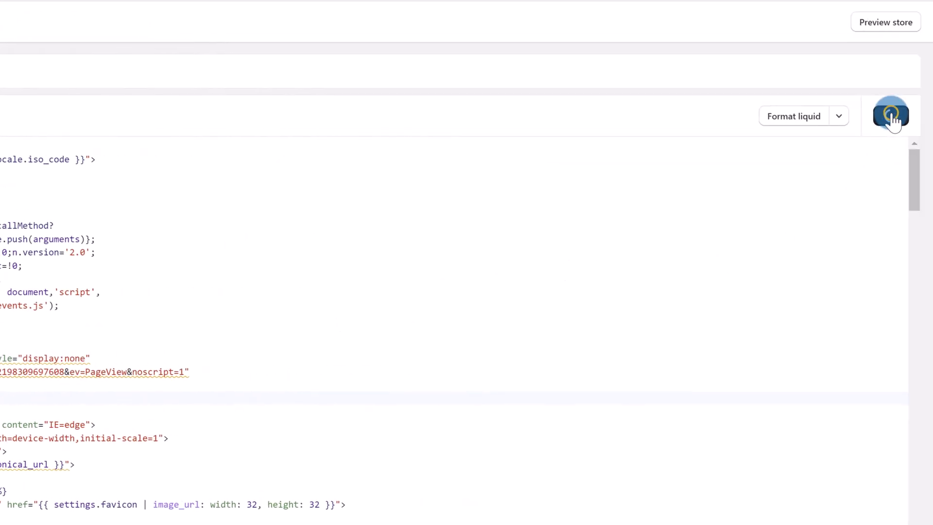
pyautogui.click(891, 117)
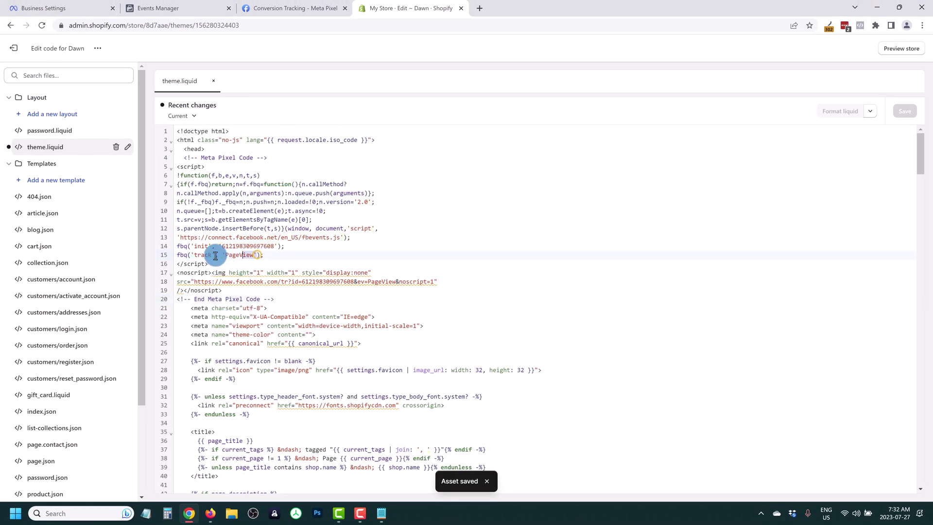
# Go to Settings > Checkout and focus the Order status page's Additional scripts box.
pyautogui.click(183, 256)
pyautogui.click(14, 50)
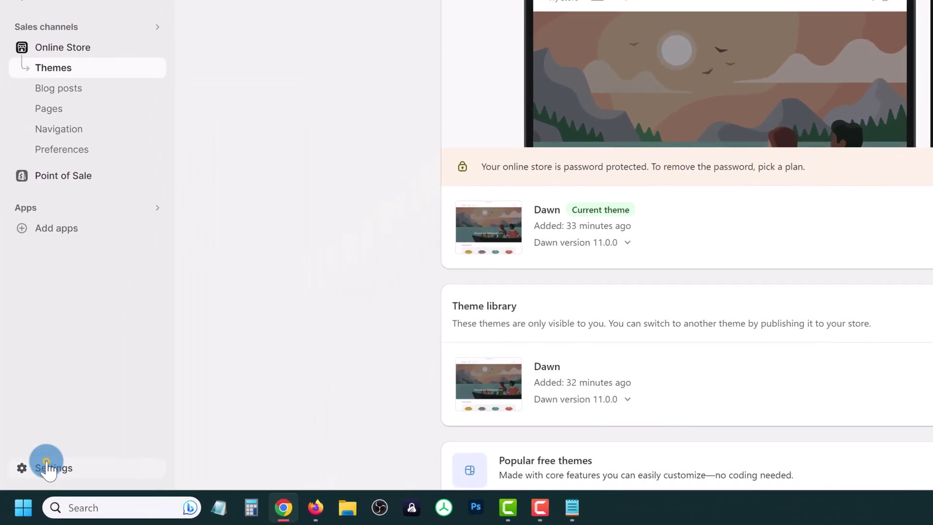
pyautogui.click(45, 485)
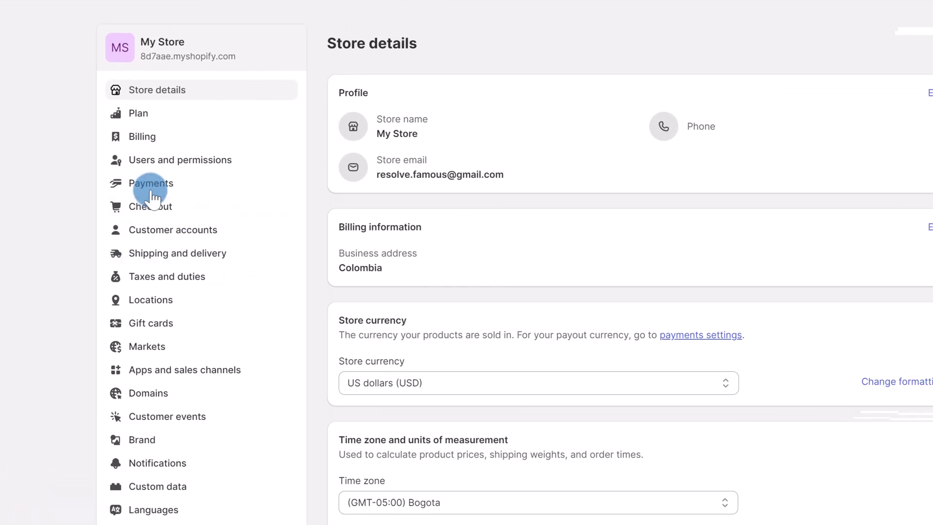
pyautogui.click(154, 202)
pyautogui.scroll(-5, 618, 295)
pyautogui.scroll(-5, 617, 295)
pyautogui.scroll(-5, 617, 295)
pyautogui.scroll(-3, 616, 294)
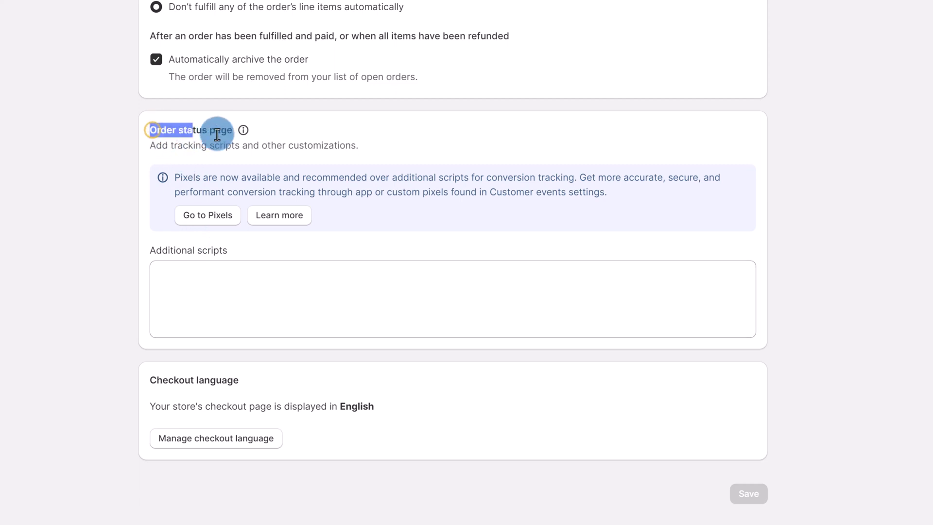
pyautogui.moveTo(217, 134); pyautogui.dragTo(234, 136)
pyautogui.moveTo(181, 176)
pyautogui.mouseDown()
pyautogui.moveTo(585, 206)
pyautogui.moveTo(617, 196)
pyautogui.mouseUp()
pyautogui.click(229, 292)
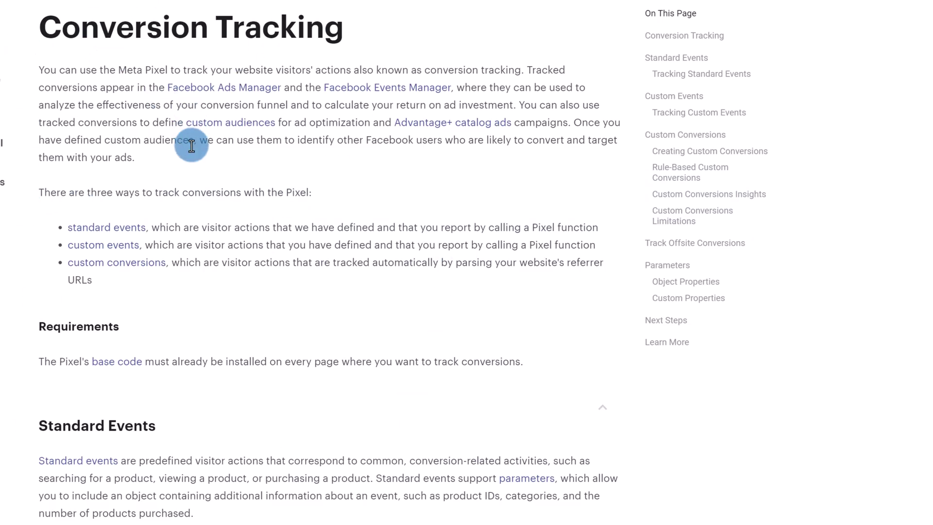
pyautogui.scroll(-2, 190, 144)
pyautogui.scroll(2, 155, 67)
# Paste the fbq Purchase tracking line on a new line after PageView in Notepad.
pyautogui.click(139, 49)
pyautogui.scroll(-4, 291, 304)
pyautogui.moveTo(384, 433); pyautogui.dragTo(31, 431)
pyautogui.hotkey('ctrl', 'c')
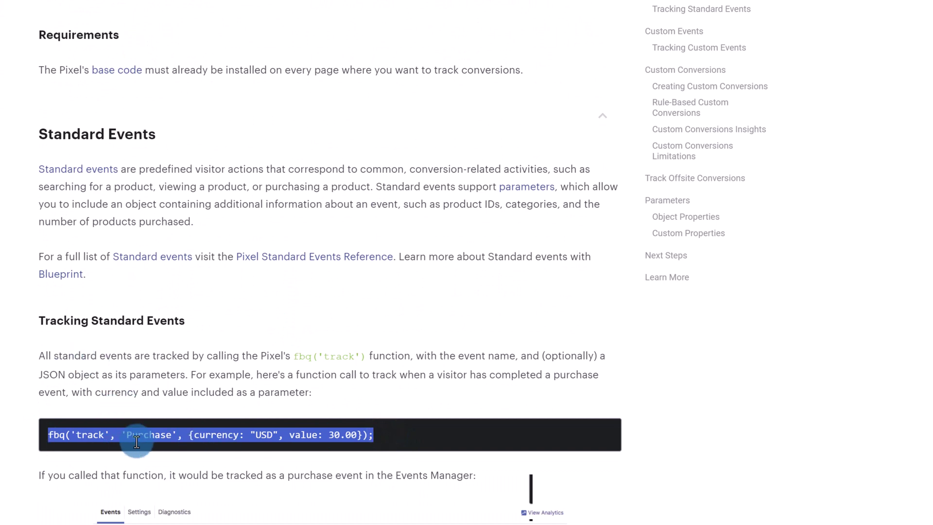
pyautogui.hotkey('alt', 'Tab')
pyautogui.click(427, 211)
pyautogui.click(429, 211)
pyautogui.press('Return')
pyautogui.hotkey('ctrl', 'v')
# Select the Purchase line's USD currency and 30.00 value to replace them with CAD and 20.00.
pyautogui.moveTo(315, 226); pyautogui.dragTo(490, 217)
pyautogui.click(490, 217)
pyautogui.doubleClick(502, 220)
pyautogui.doubleClick(573, 226)
pyautogui.click(499, 224)
pyautogui.write('C')
pyautogui.write('2')
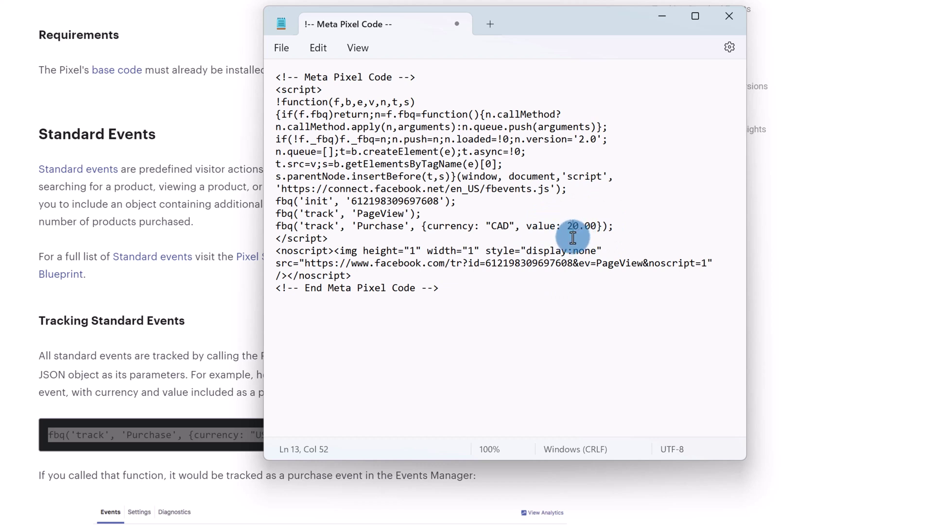